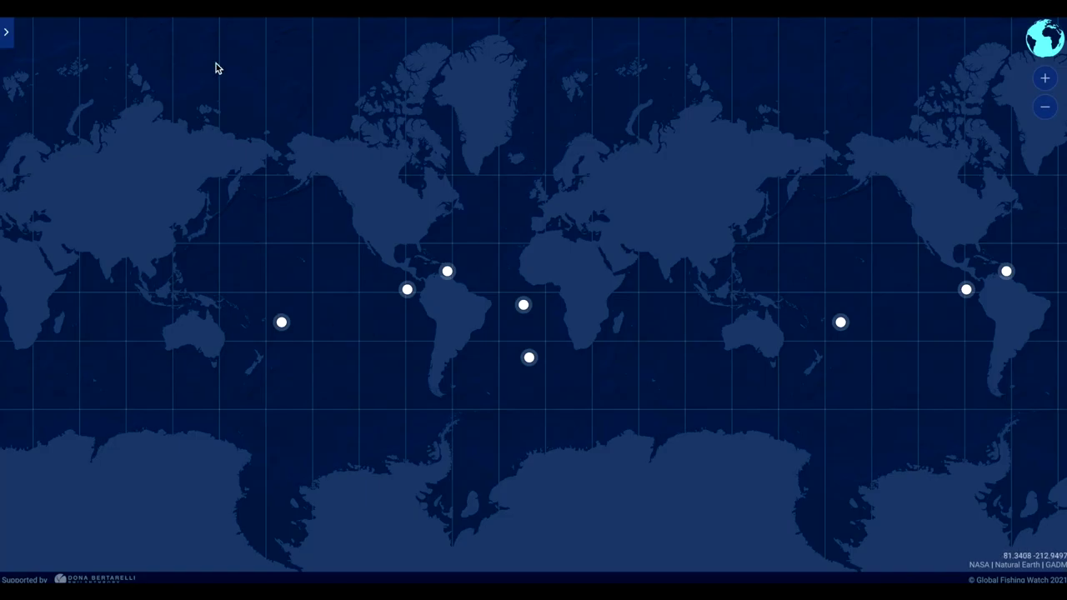
# - Log in from the Marine Manager portal list and load the fishing map for Feb 2019 – Feb 2021
pyautogui.click(10, 39)
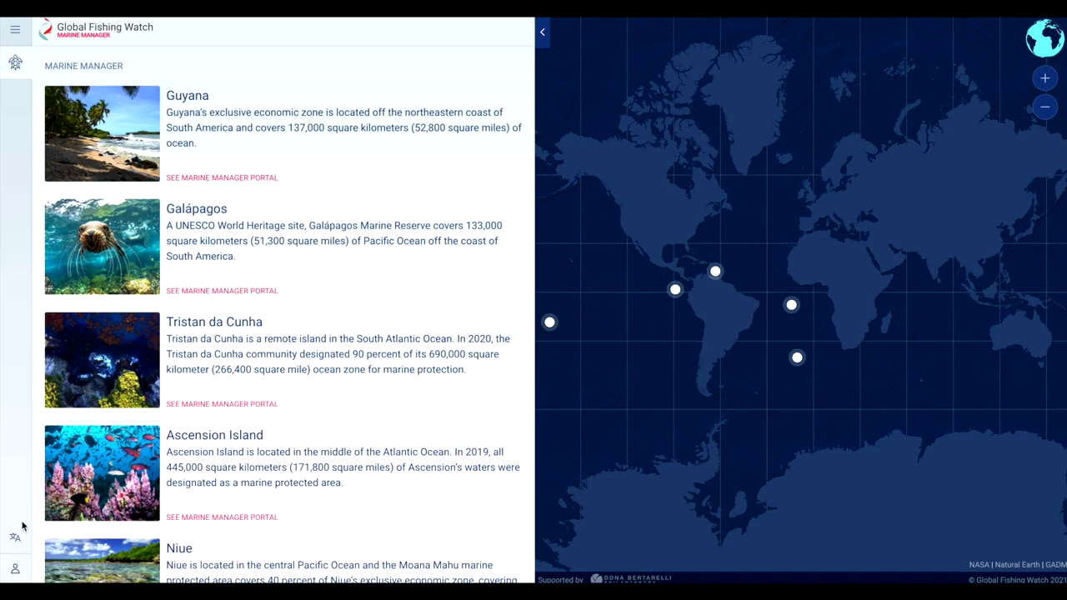
pyautogui.click(19, 572)
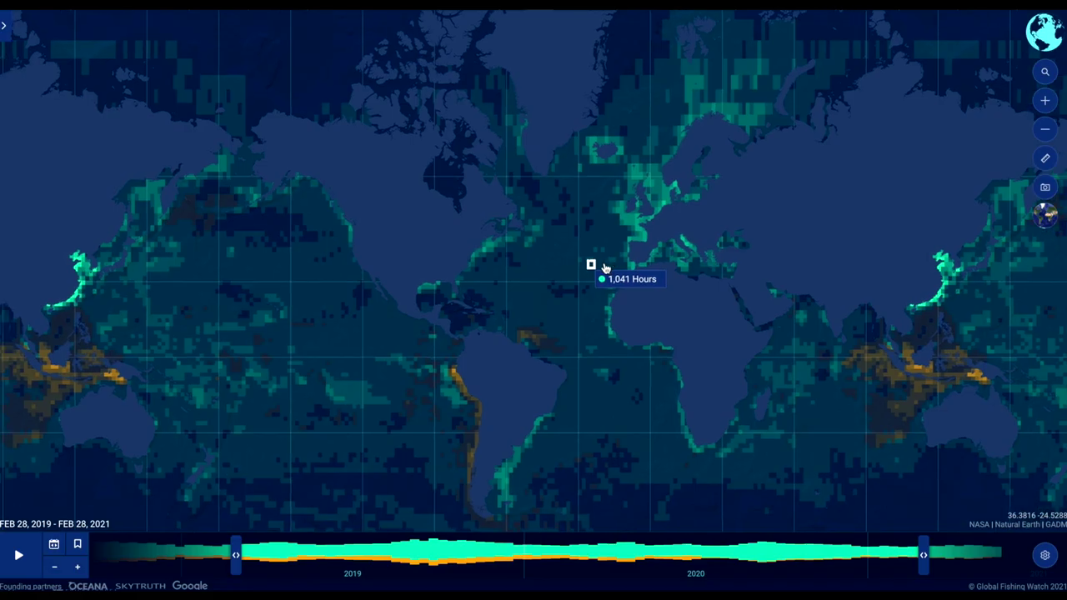
# - Pan the world fishing map across the Atlantic and zoom in and out
pyautogui.moveTo(615, 246); pyautogui.dragTo(548, 261)
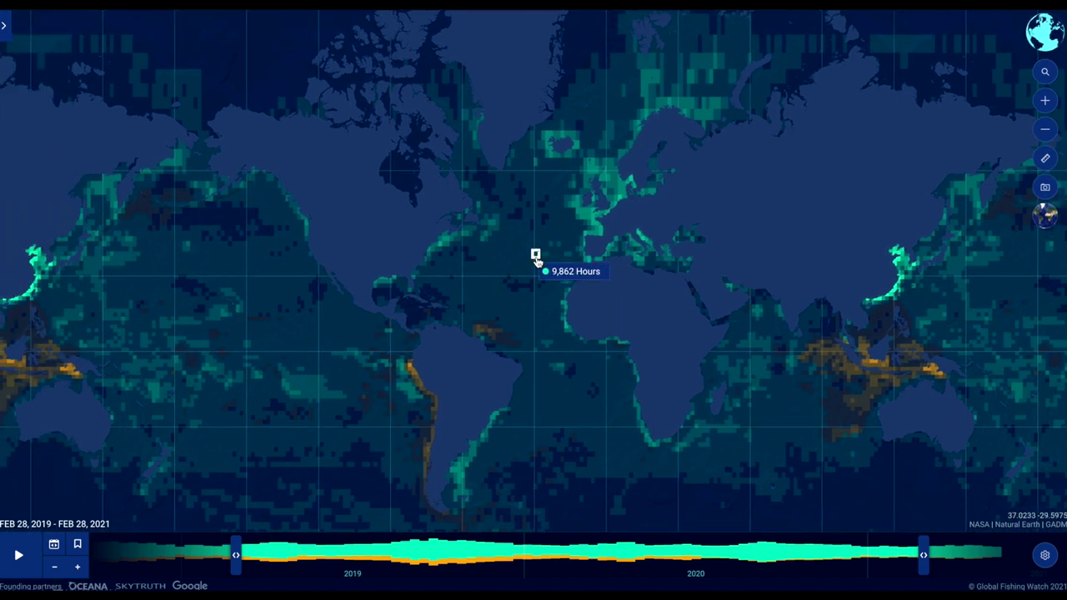
pyautogui.scroll(3, 536, 258)
pyautogui.scroll(2, 537, 258)
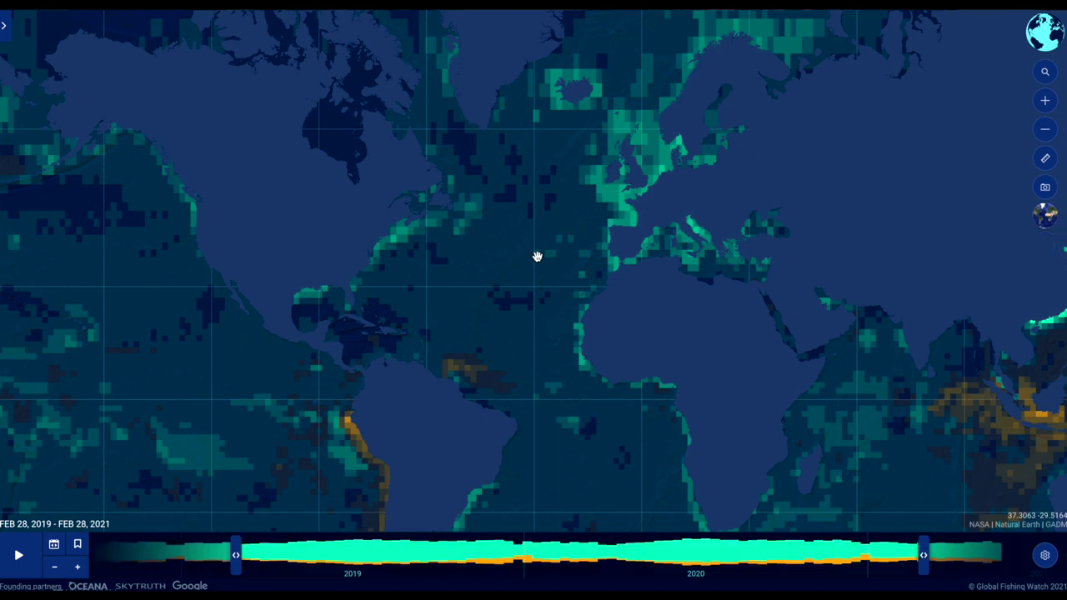
pyautogui.scroll(-4, 537, 257)
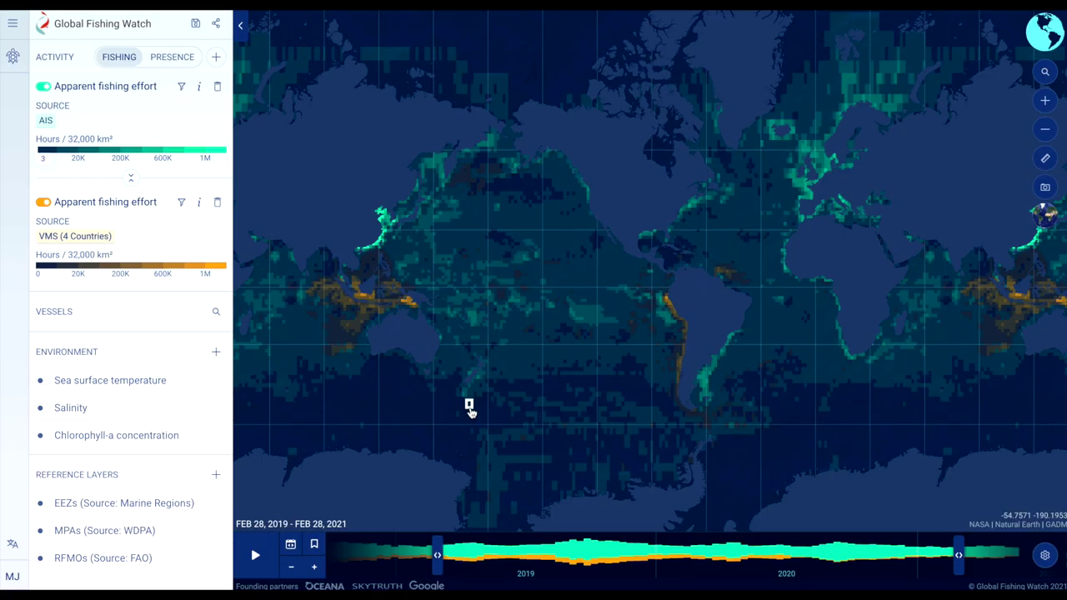
# - Set the map time range to 1 Jan 2018 – 1 Jan 2020
pyautogui.click(291, 544)
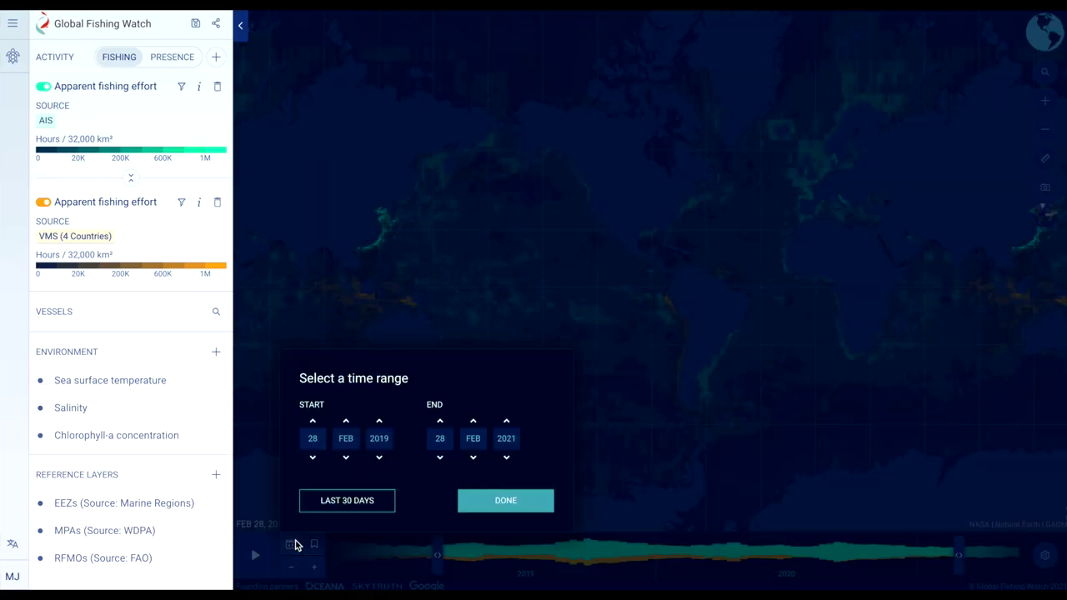
pyautogui.click(313, 420)
pyautogui.click(346, 457)
pyautogui.click(346, 457)
pyautogui.click(379, 458)
pyautogui.click(439, 420)
pyautogui.click(473, 457)
pyautogui.click(506, 458)
pyautogui.click(506, 500)
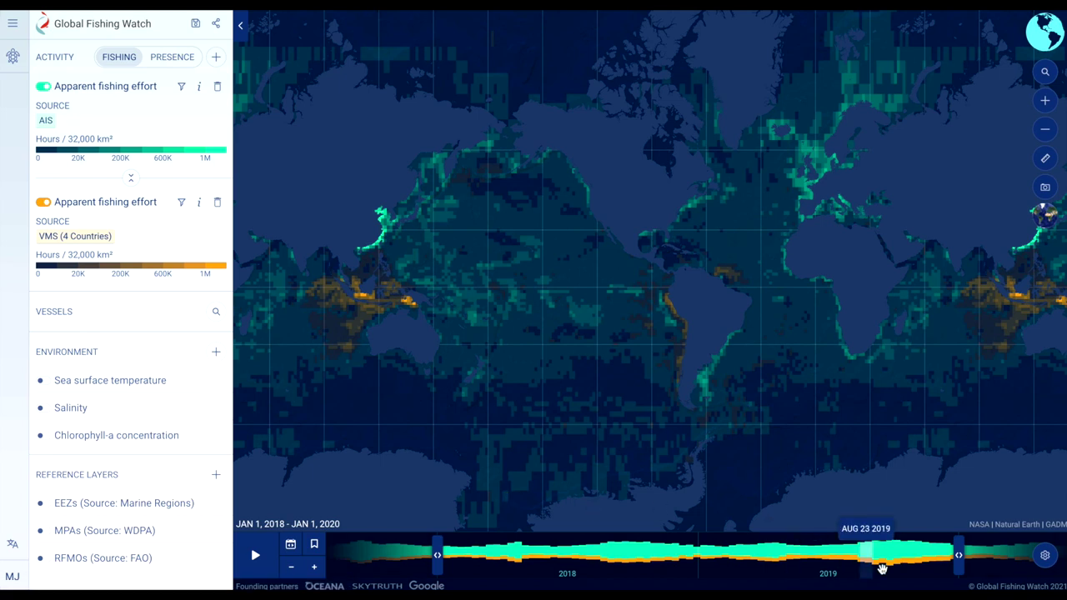
# - Narrow the timeline to Sep 2018 – May 2019, then zoom in to 17 January 2019
pyautogui.moveTo(959, 559); pyautogui.dragTo(793, 557)
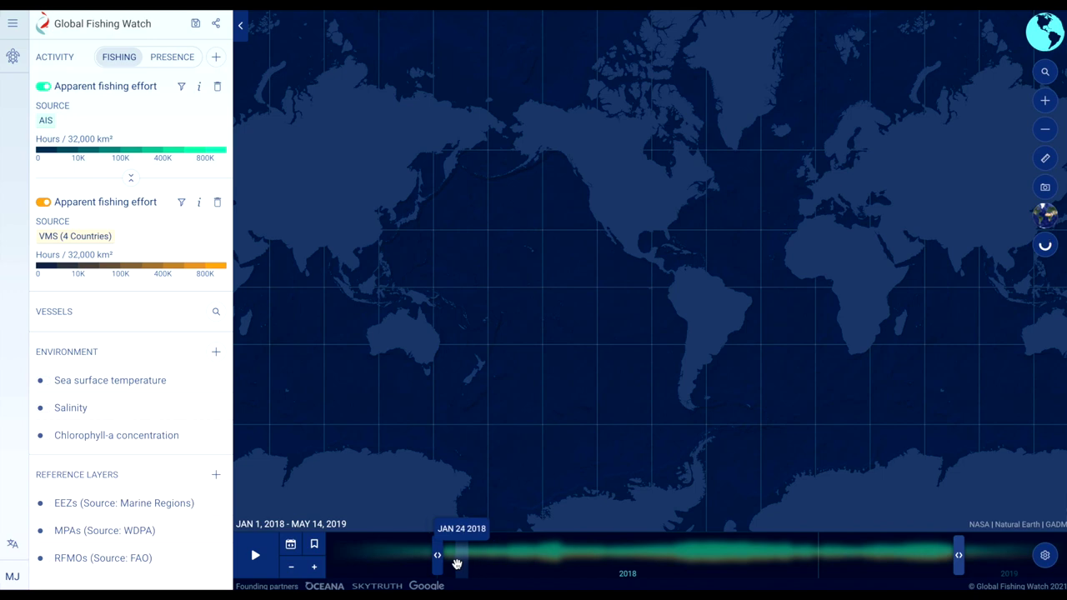
pyautogui.moveTo(437, 559); pyautogui.dragTo(696, 572)
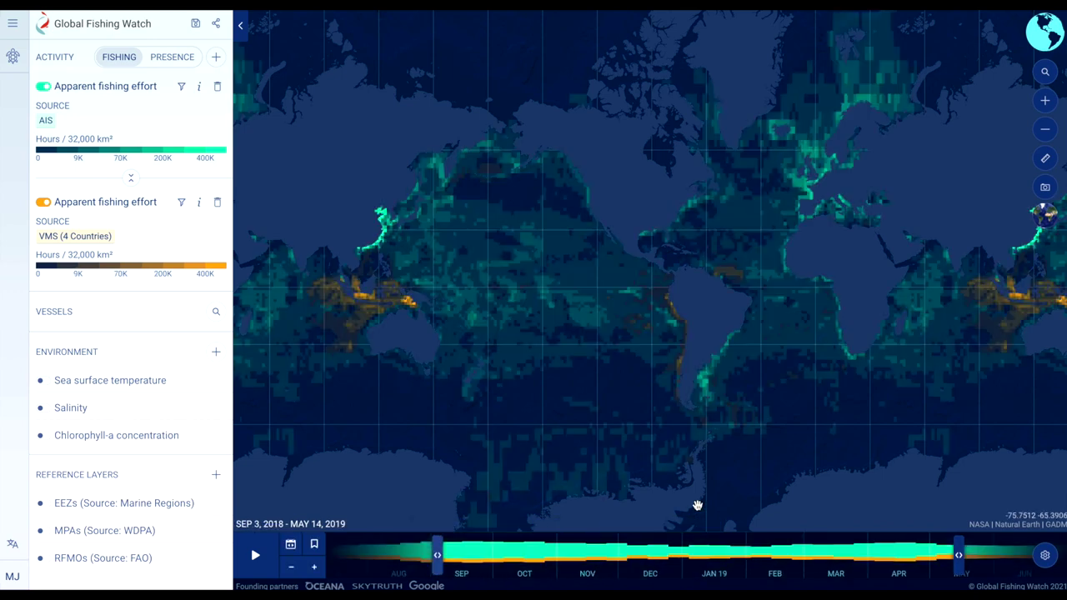
pyautogui.click(717, 574)
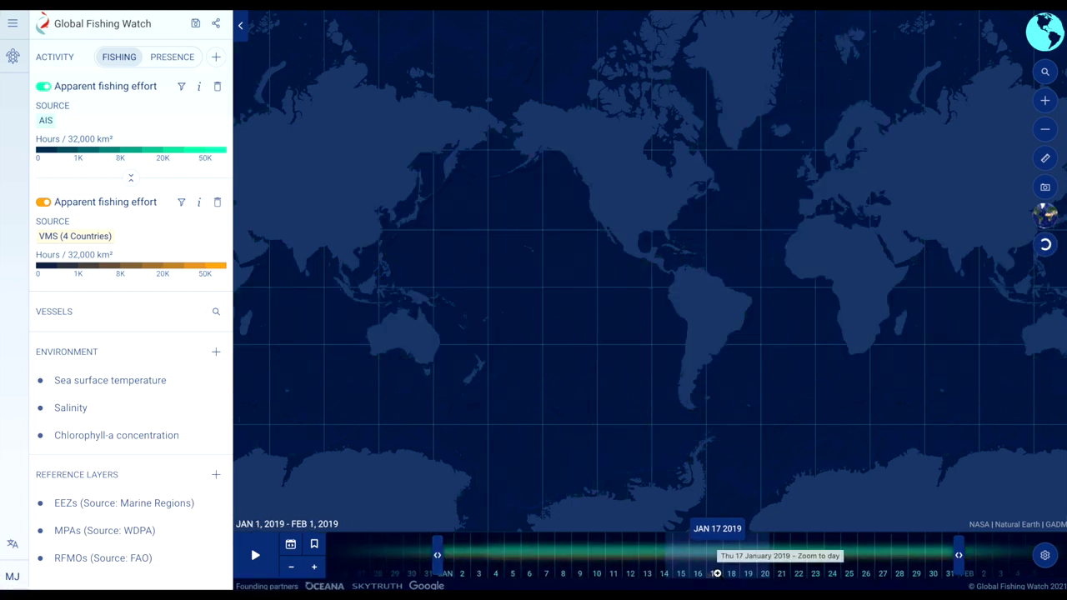
pyautogui.click(716, 574)
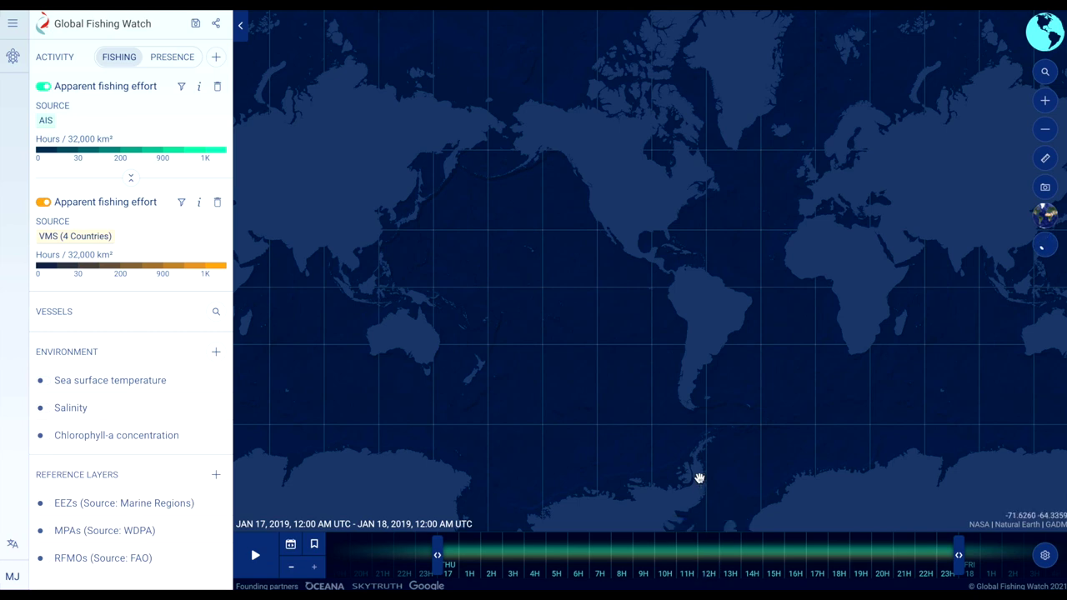
# - Animate fishing activity at 2x speed, then load the Alma Lusa track from a grid cell
pyautogui.moveTo(258, 558)
pyautogui.click(257, 556)
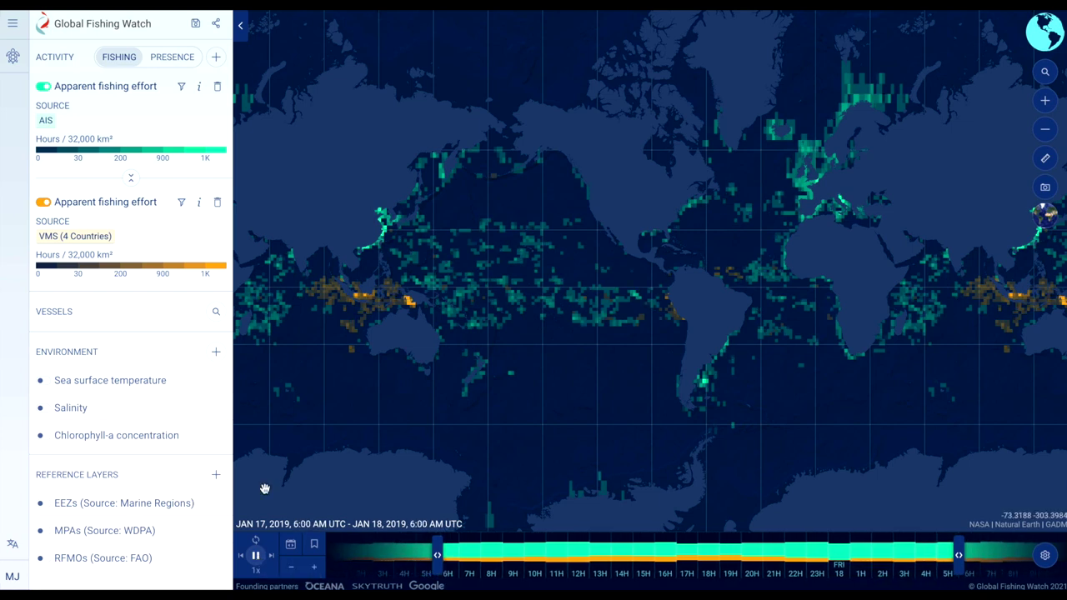
pyautogui.click(256, 570)
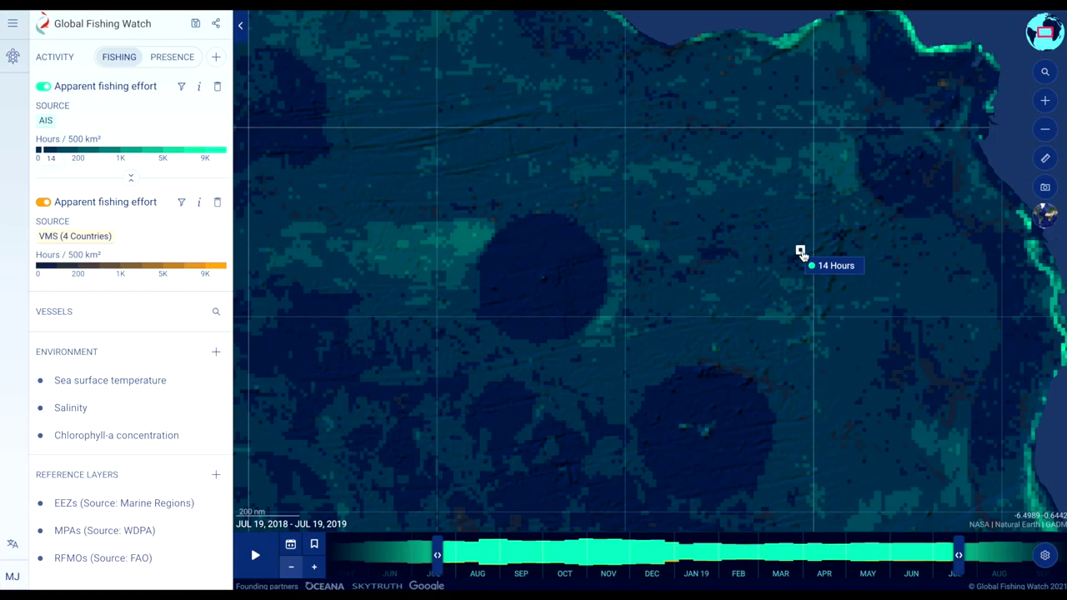
pyautogui.click(784, 215)
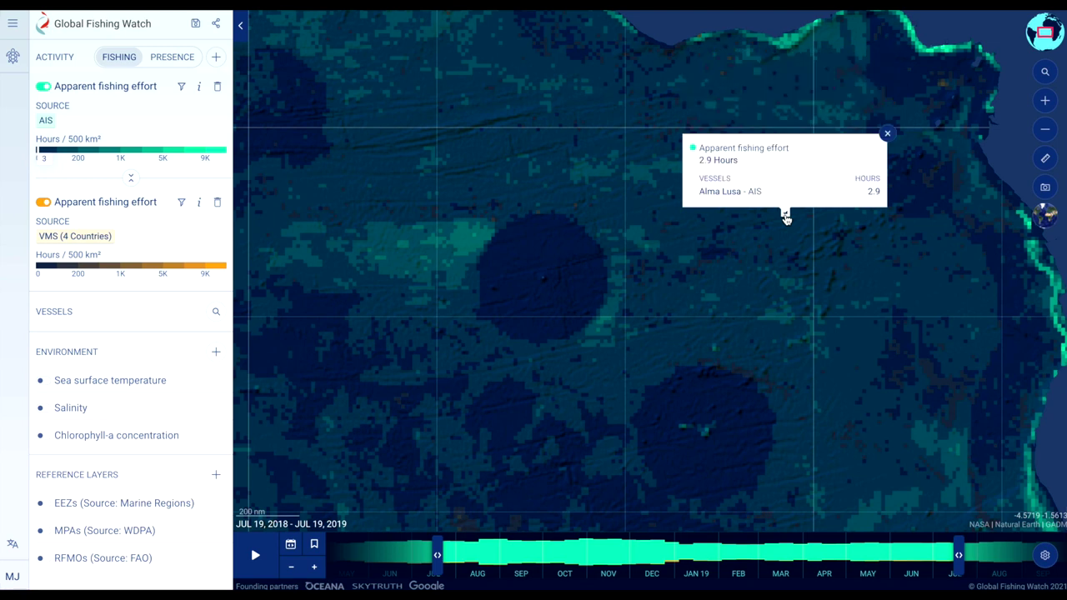
pyautogui.click(733, 198)
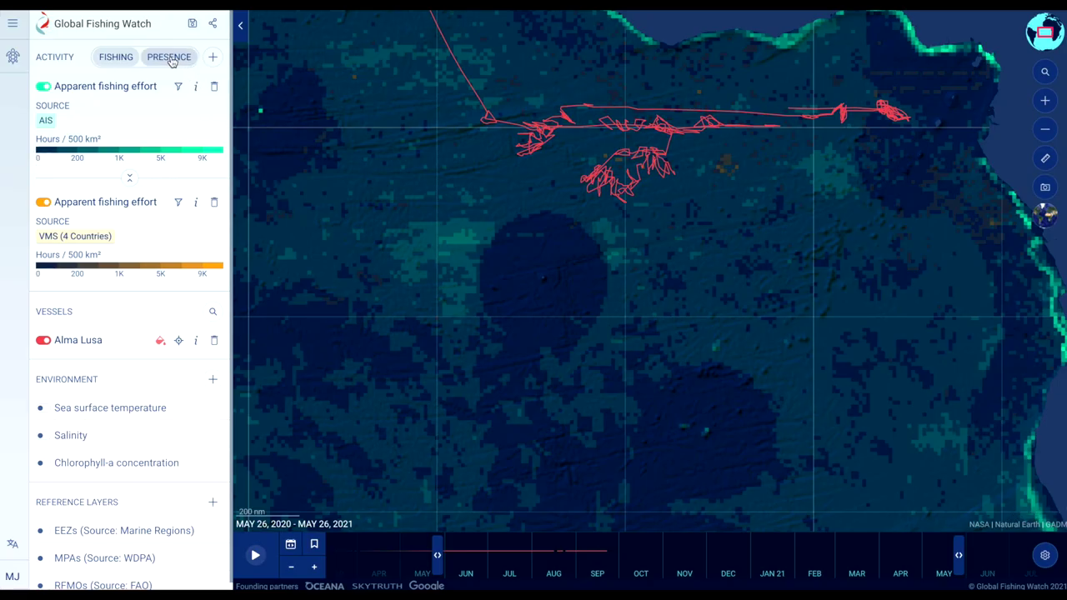
# - Switch to vessel presence, search vessels named 'O T', and show the advanced search filters
pyautogui.click(171, 58)
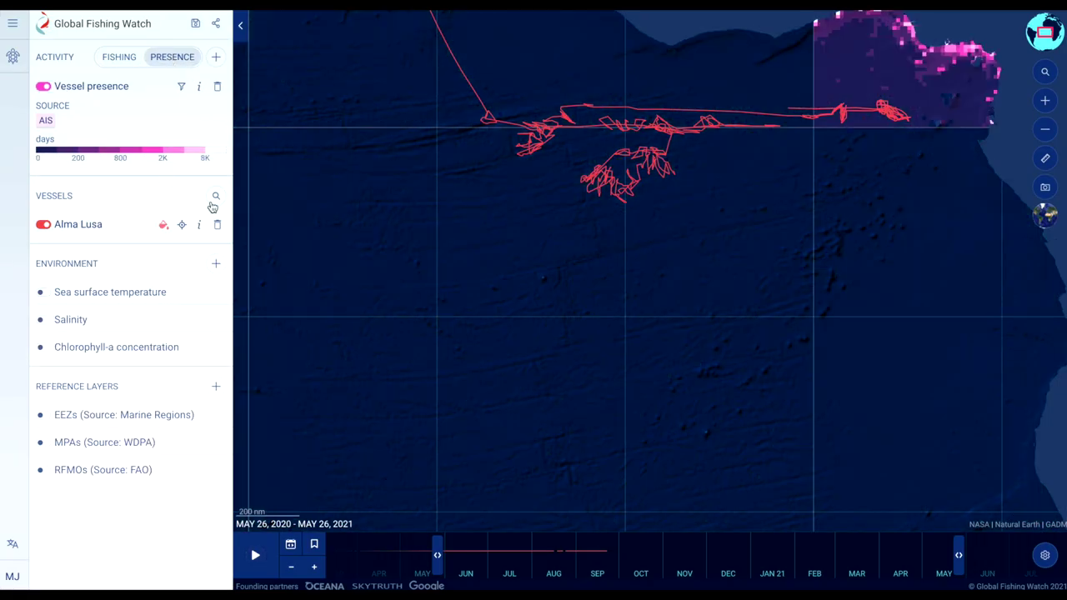
pyautogui.click(216, 197)
pyautogui.write('O Tab')
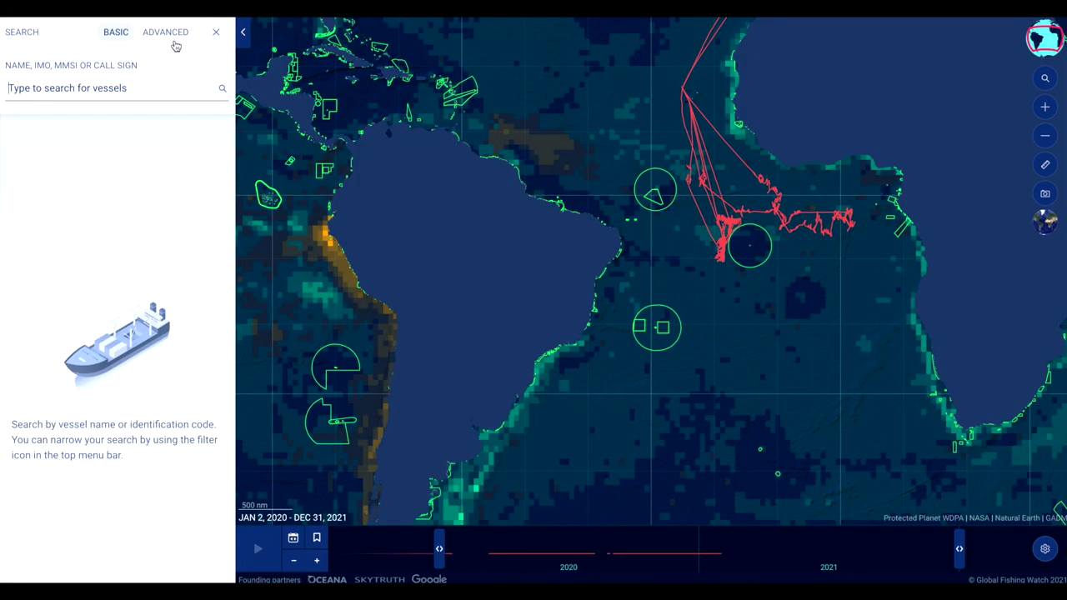
pyautogui.click(168, 35)
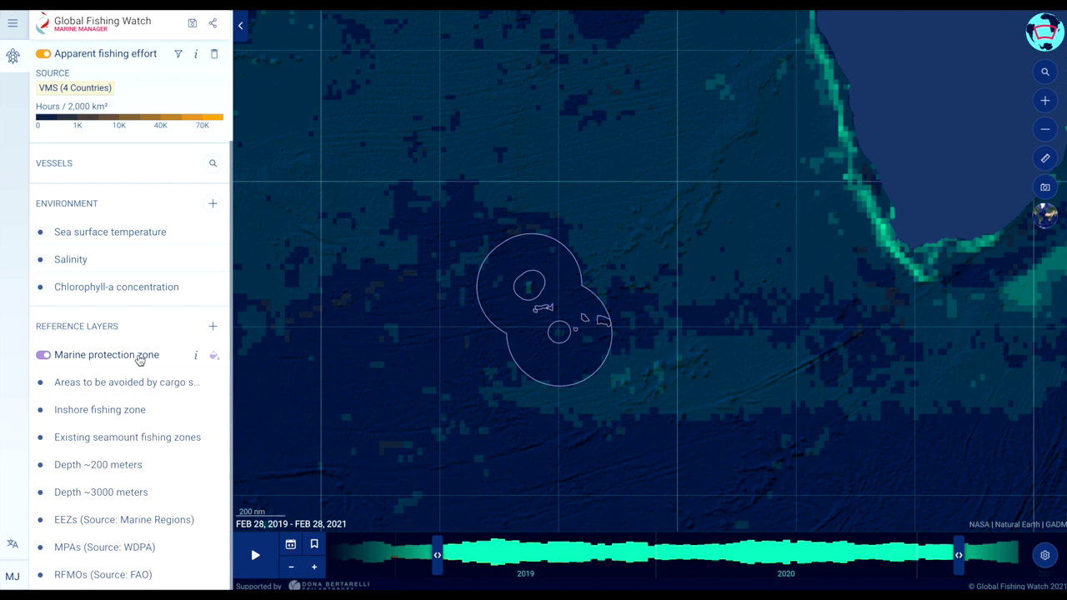
# - Turn on the RFMOs reference layer and colour its boundaries red
pyautogui.moveTo(44, 579)
pyautogui.click(43, 576)
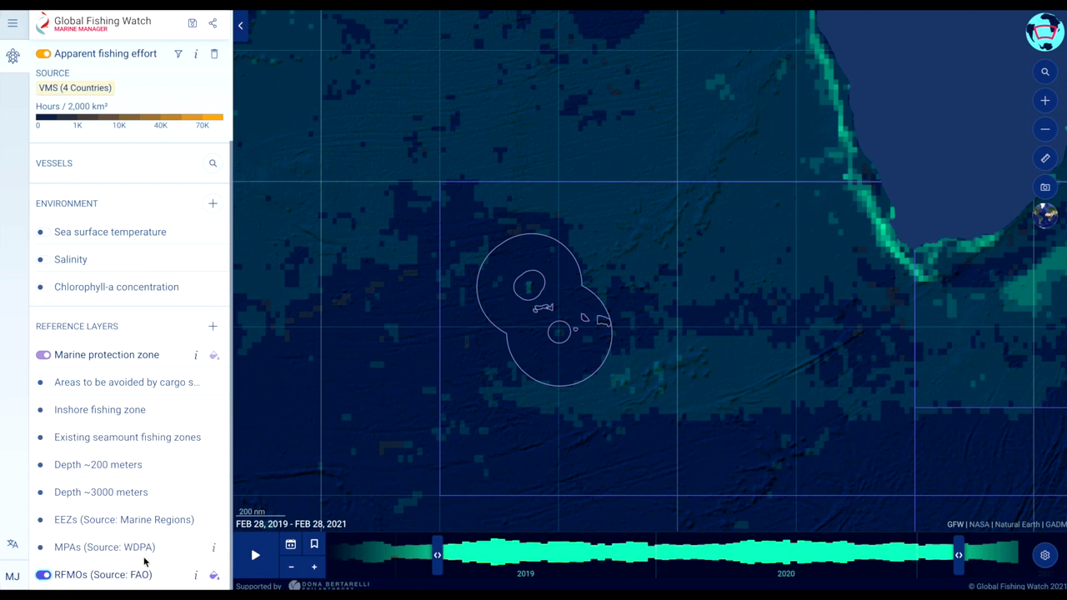
pyautogui.click(214, 575)
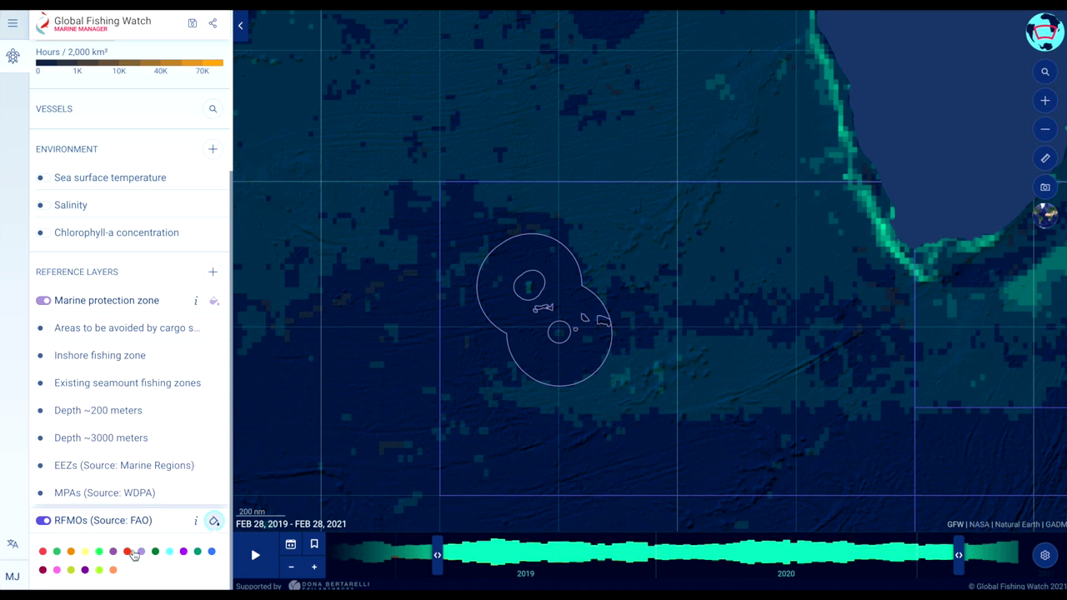
pyautogui.click(129, 553)
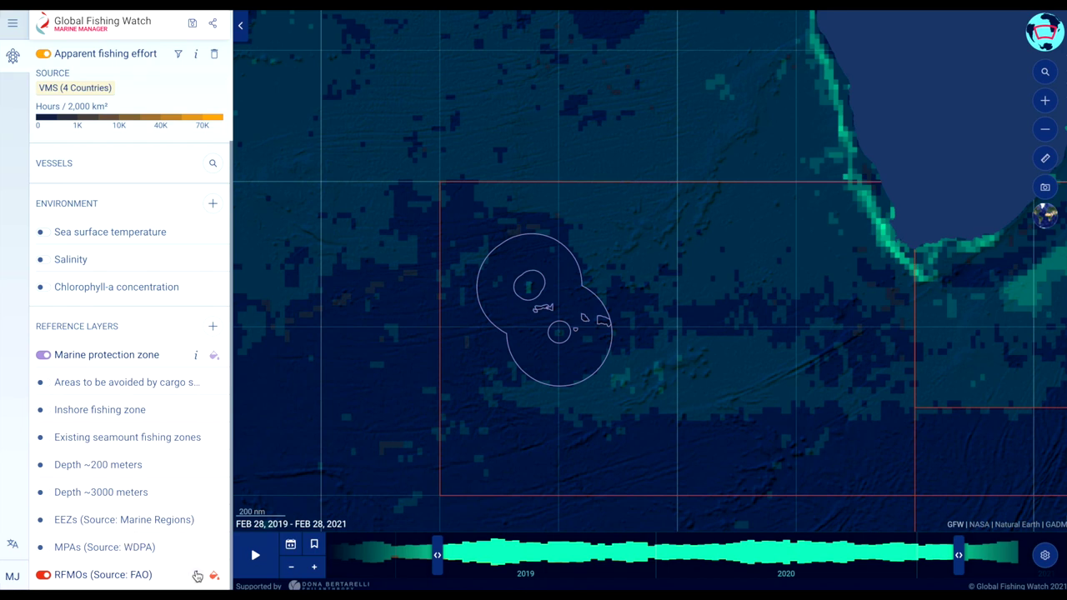
# - Hide the RFMO boundaries and bring up the Marine Manager areas list
pyautogui.moveTo(197, 576)
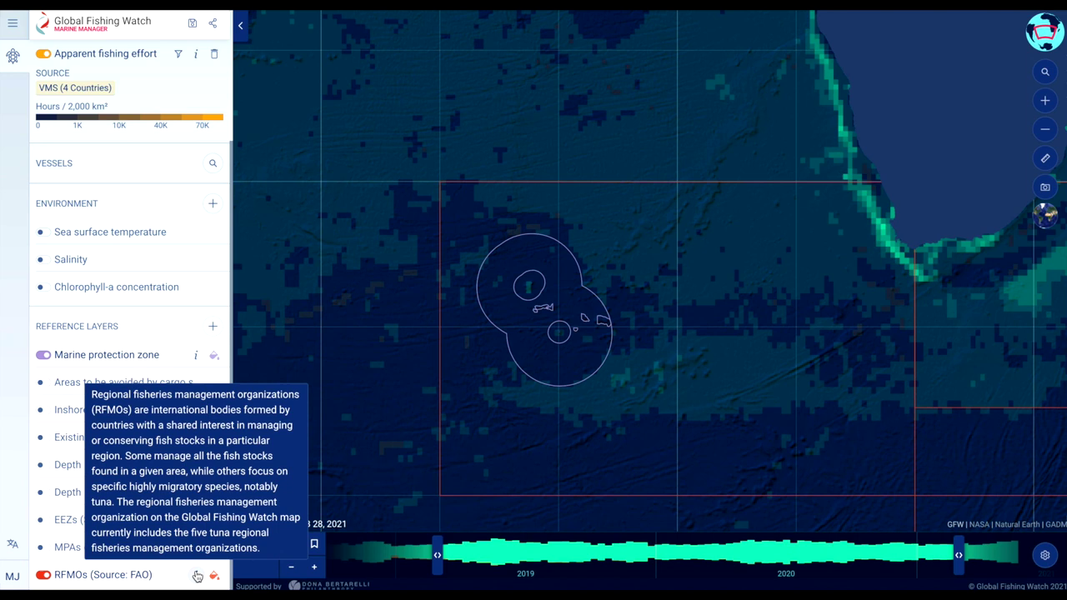
pyautogui.click(43, 575)
pyautogui.click(17, 63)
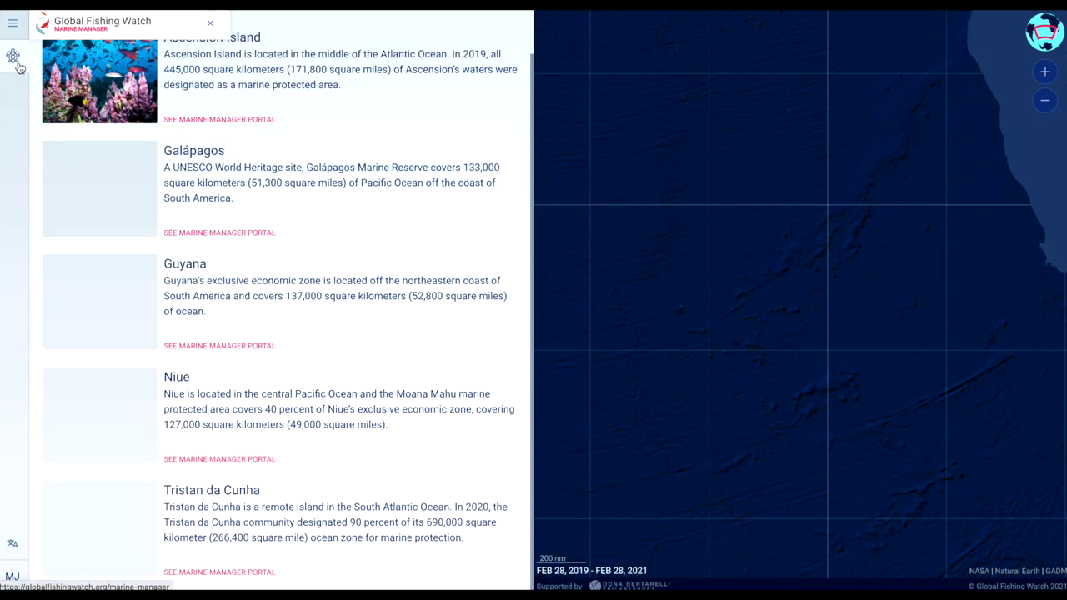
# - Open the Ascension Island portal and turn on the MPA and EEZ boundary layers
pyautogui.click(234, 122)
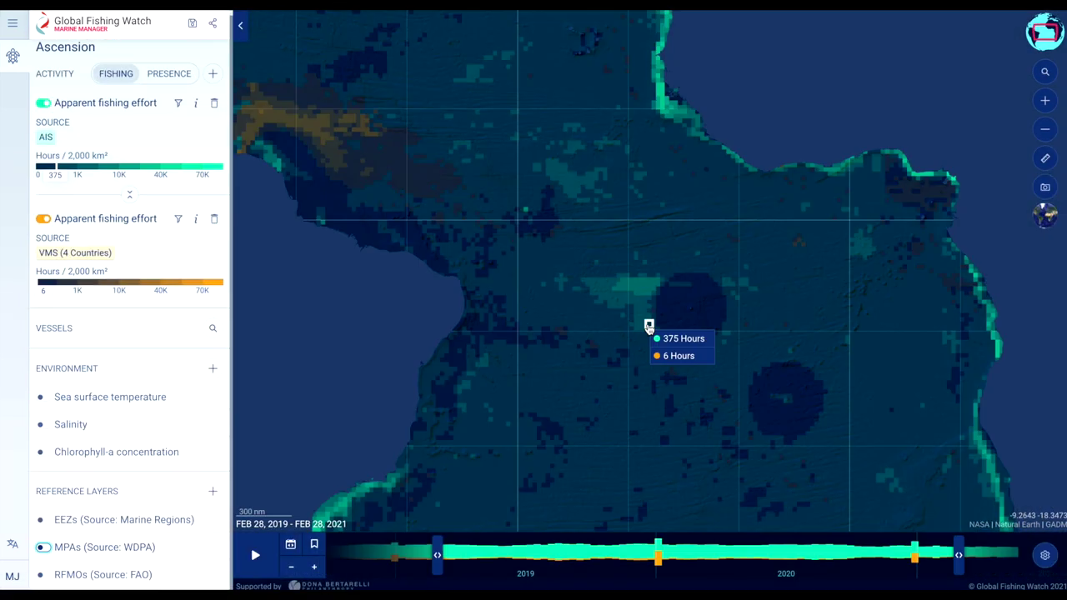
pyautogui.click(43, 548)
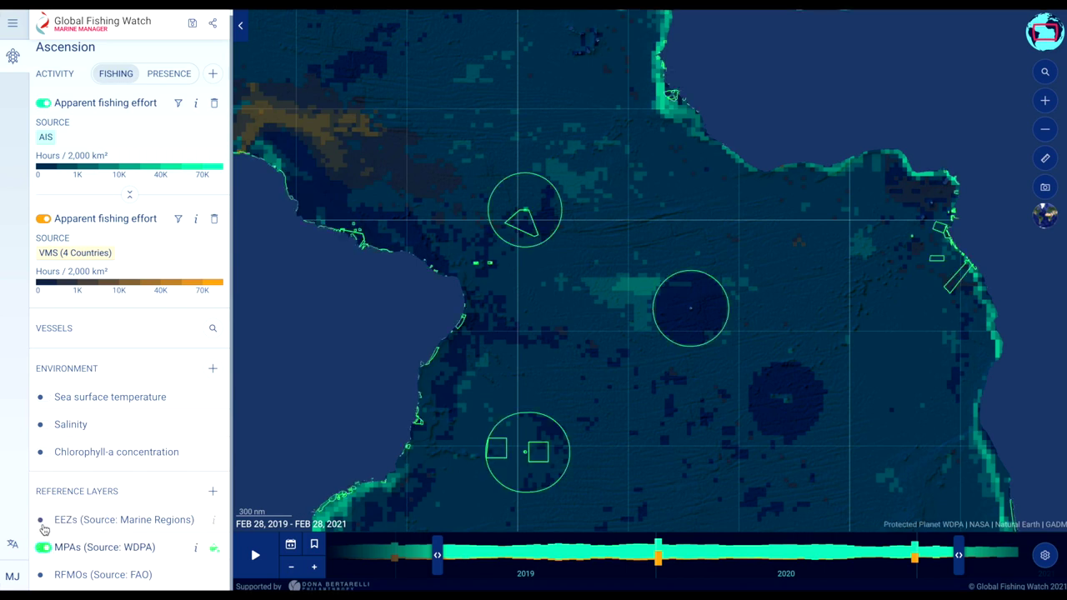
pyautogui.click(42, 522)
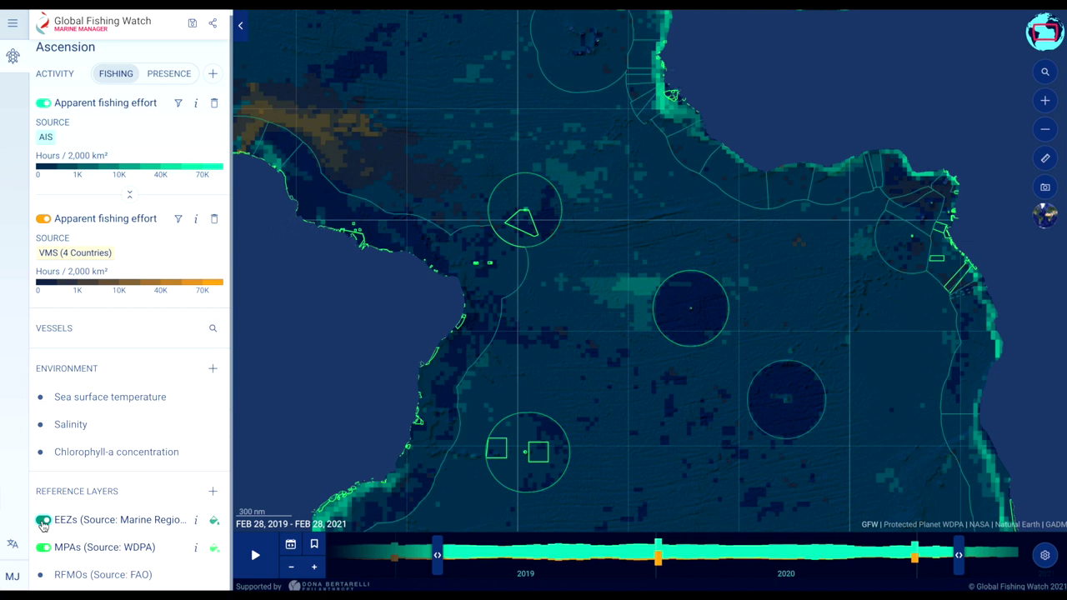
pyautogui.click(43, 522)
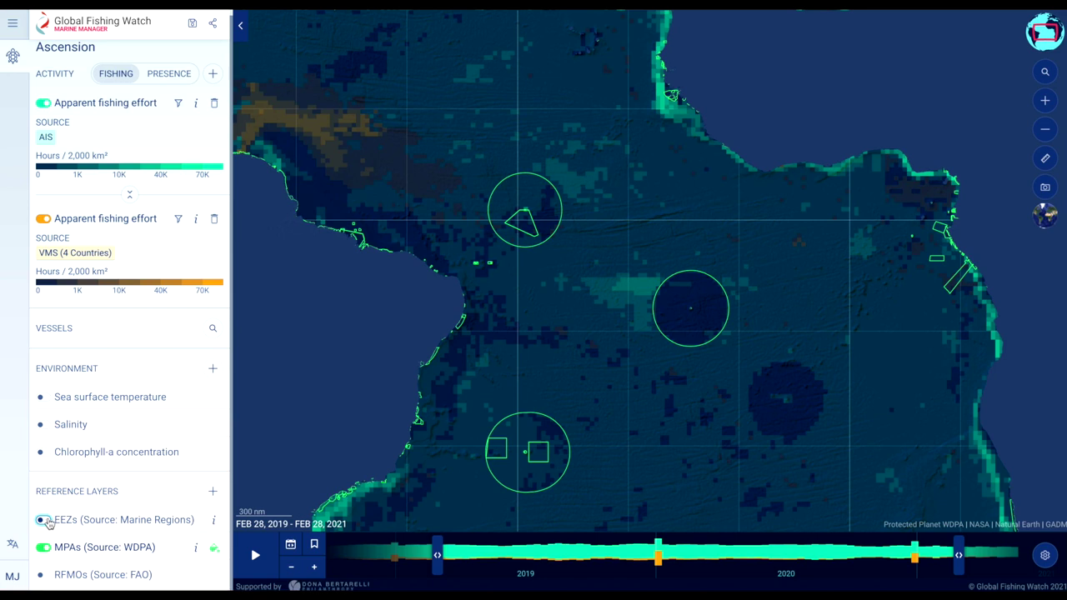
pyautogui.click(45, 522)
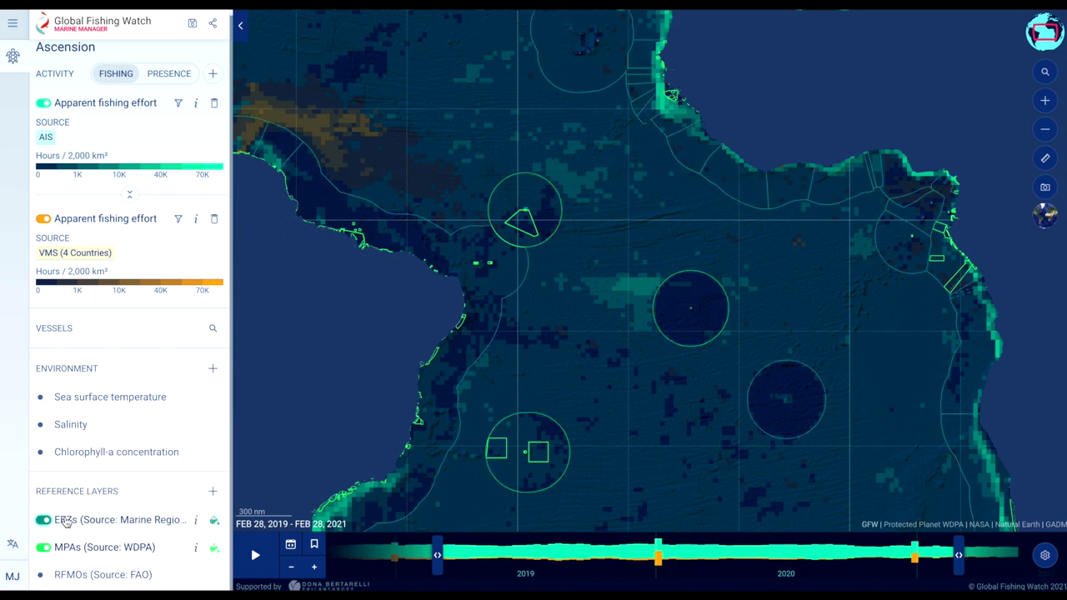
# - Pin the Ascension EEZ zone details, then return to the Marine Manager list
pyautogui.moveTo(672, 317)
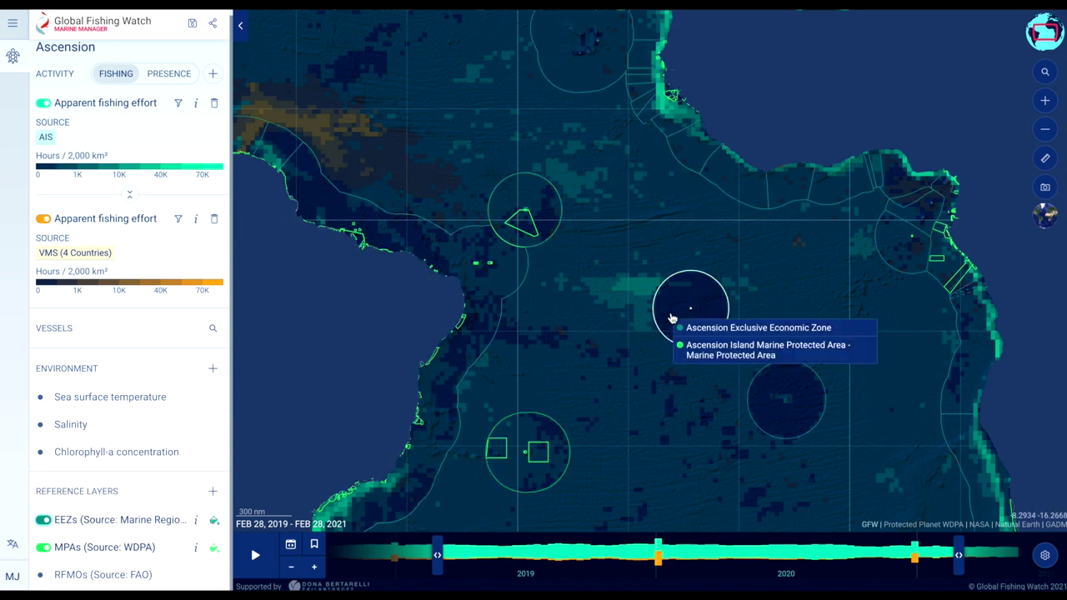
pyautogui.click(672, 318)
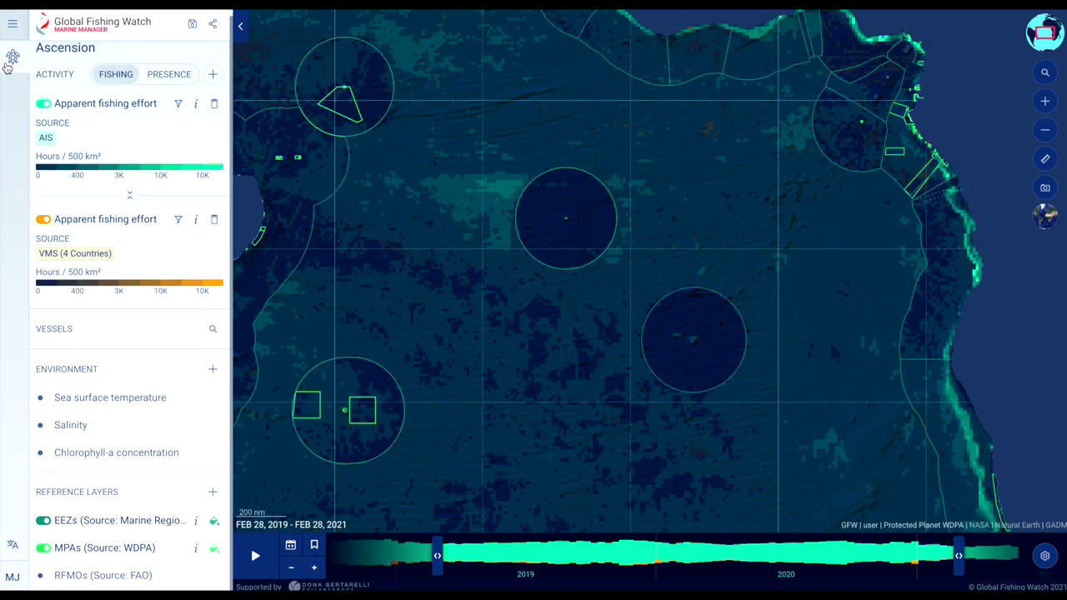
pyautogui.click(12, 55)
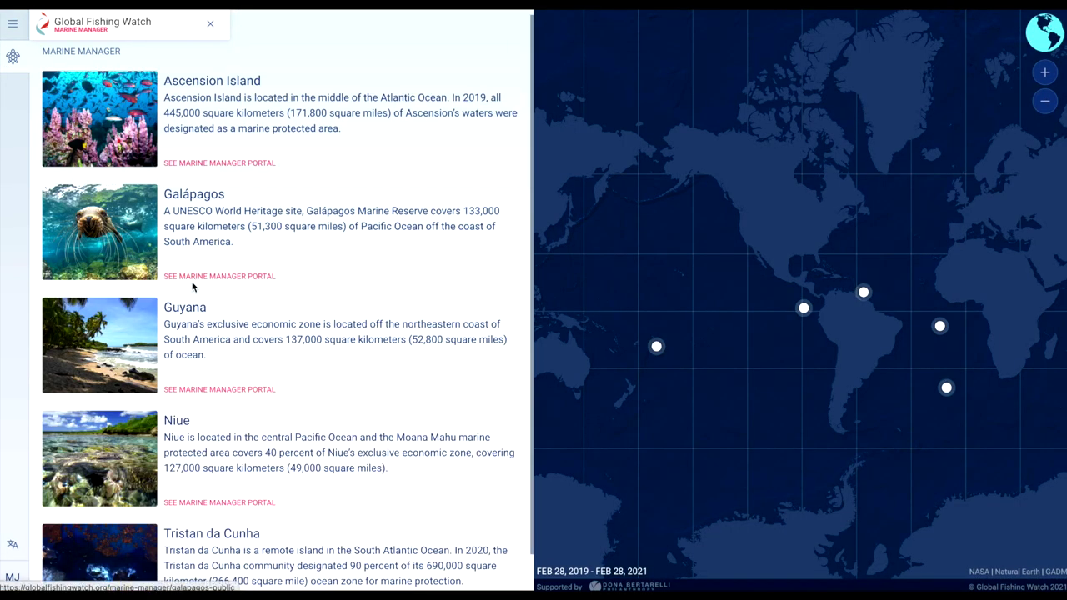
# - Open the Guyana portal and upload Stabroek Oil Block.zip as a new reference layer
pyautogui.click(185, 308)
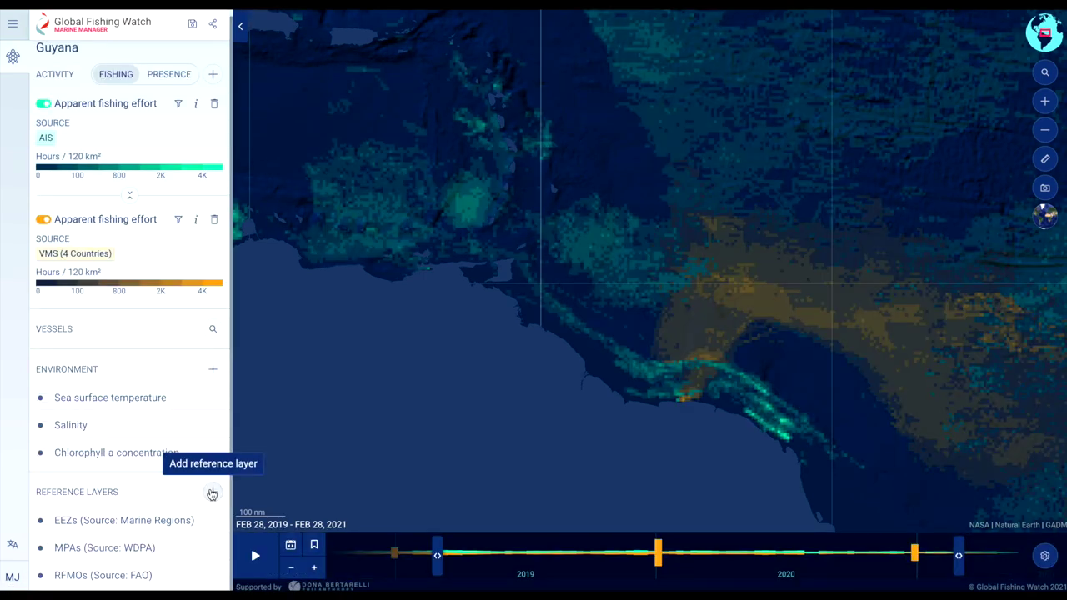
pyautogui.click(212, 494)
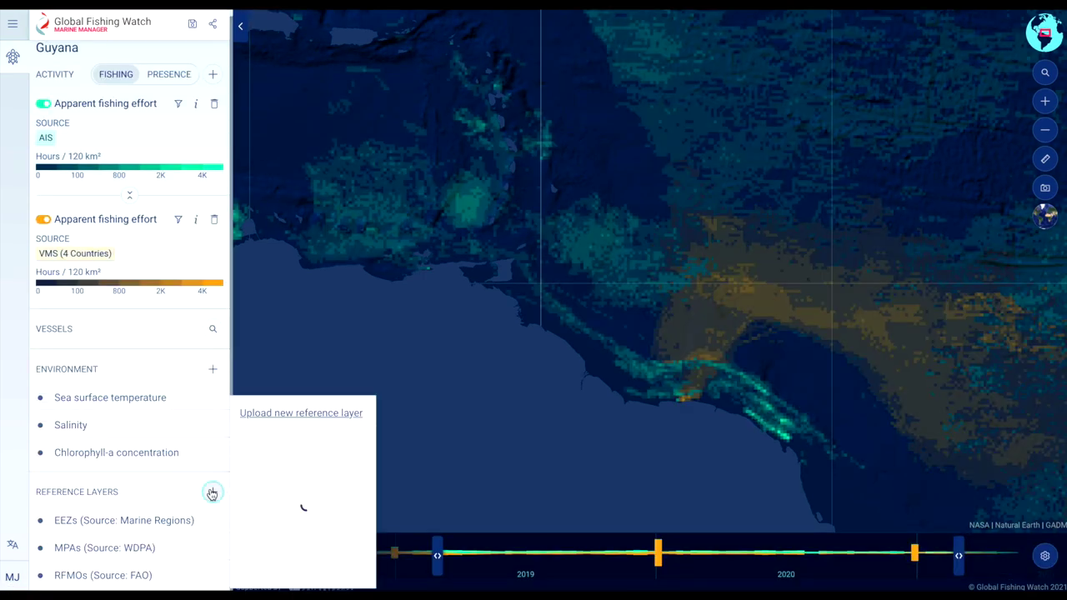
pyautogui.click(298, 414)
pyautogui.click(642, 243)
pyautogui.moveTo(509, 181); pyautogui.dragTo(605, 91)
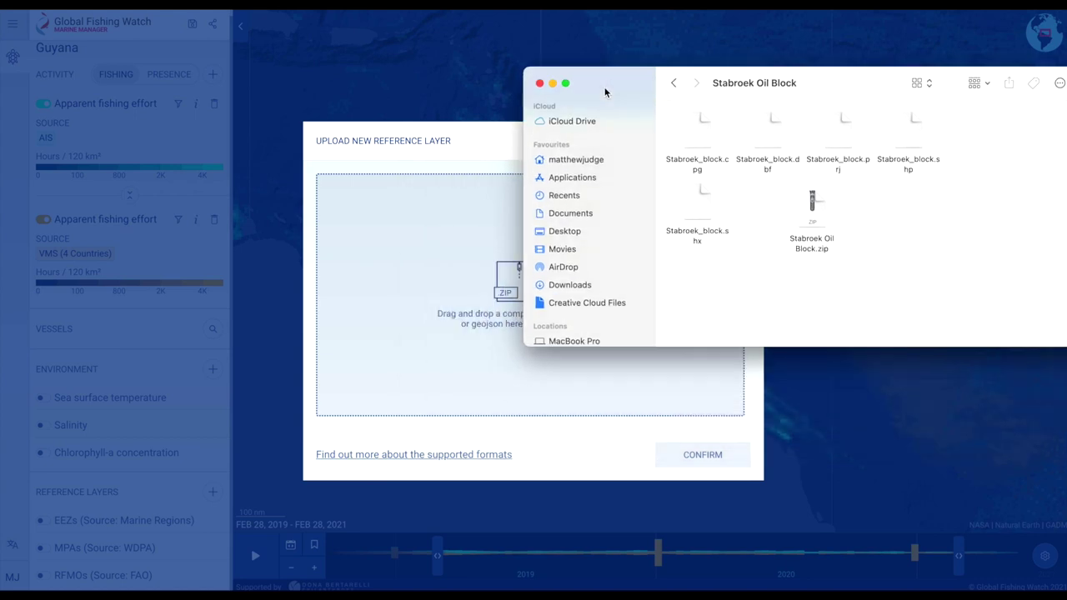
pyautogui.moveTo(812, 210); pyautogui.dragTo(386, 278)
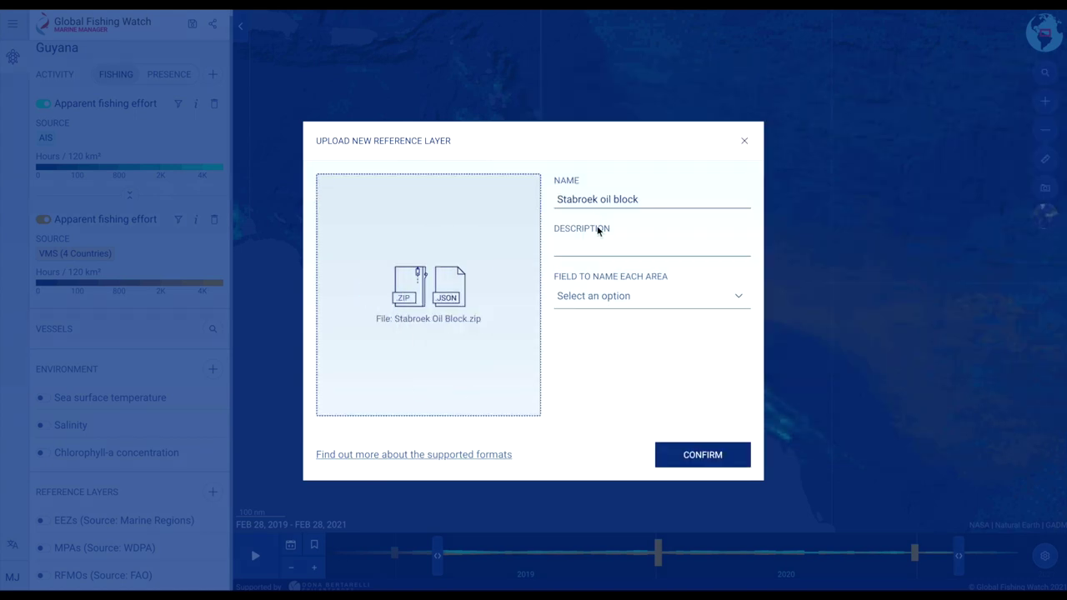
pyautogui.click(703, 453)
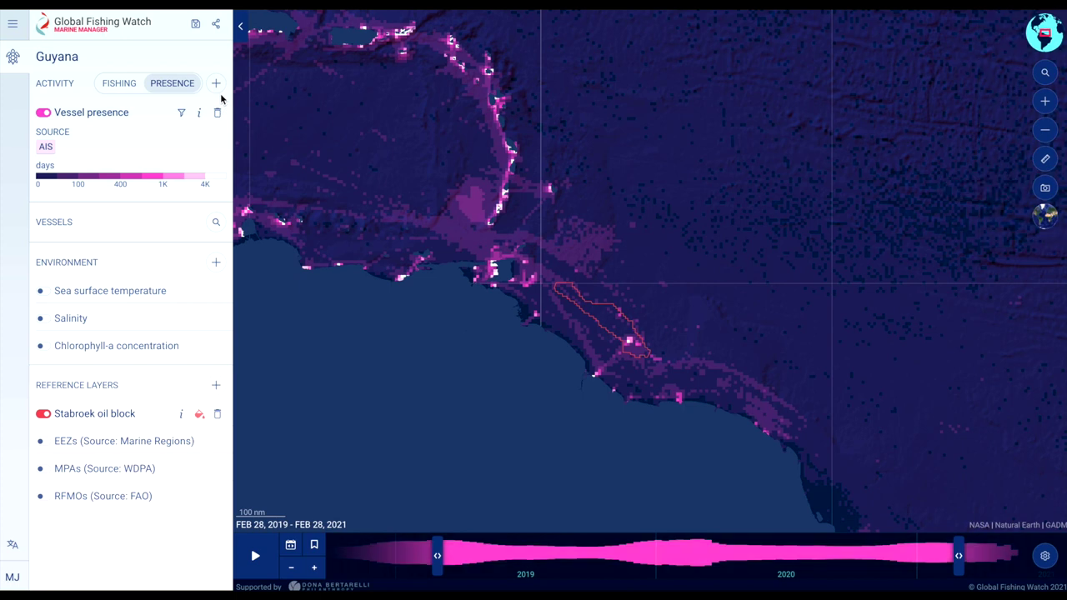
# - Preview a map screenshot, then copy the share link for the Guyana map view
pyautogui.click(1047, 187)
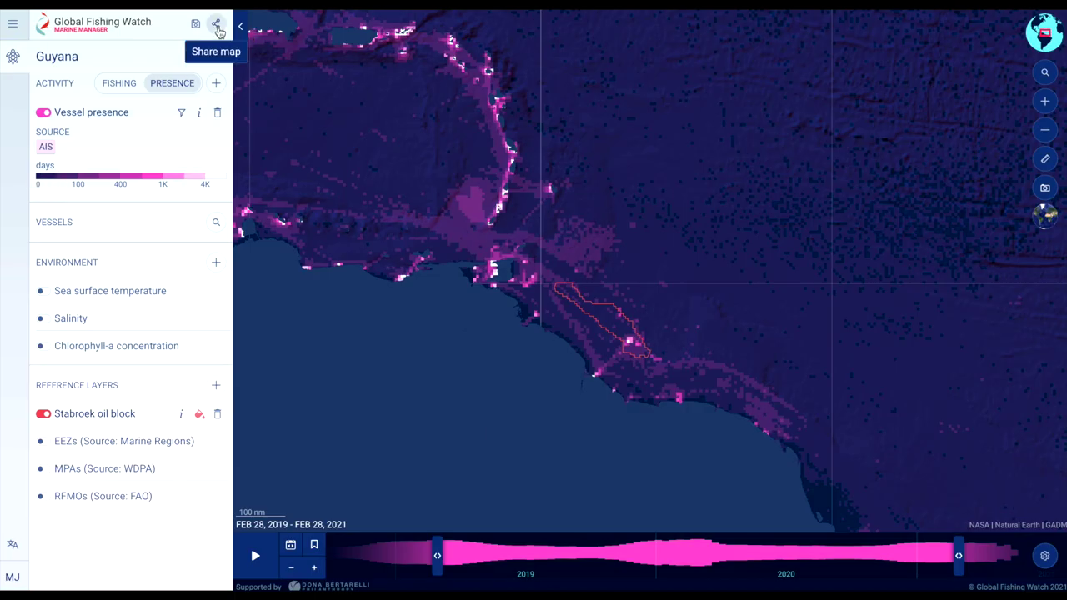
pyautogui.click(216, 25)
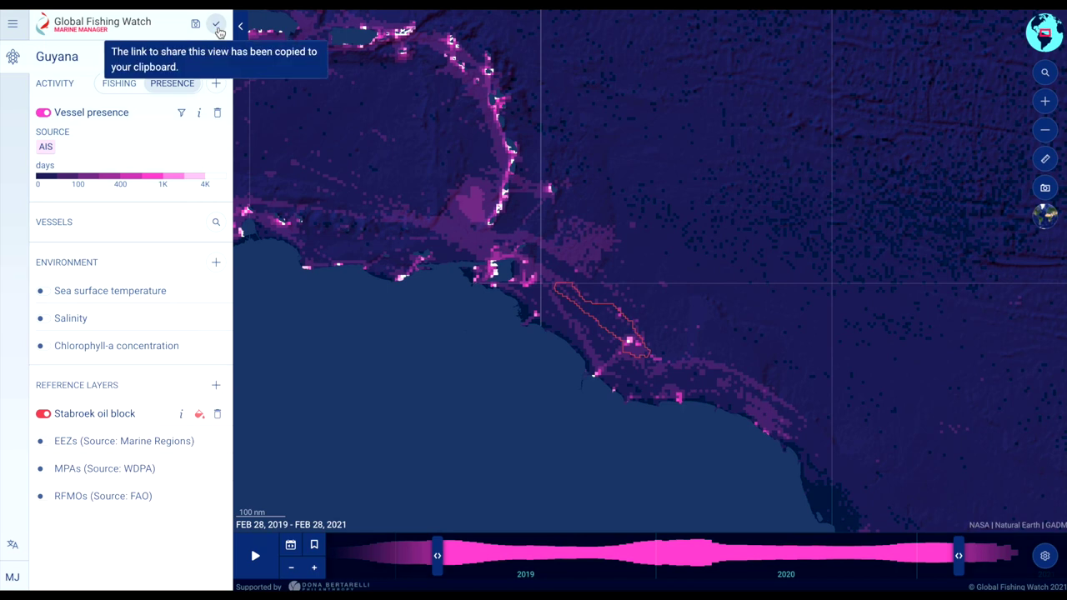